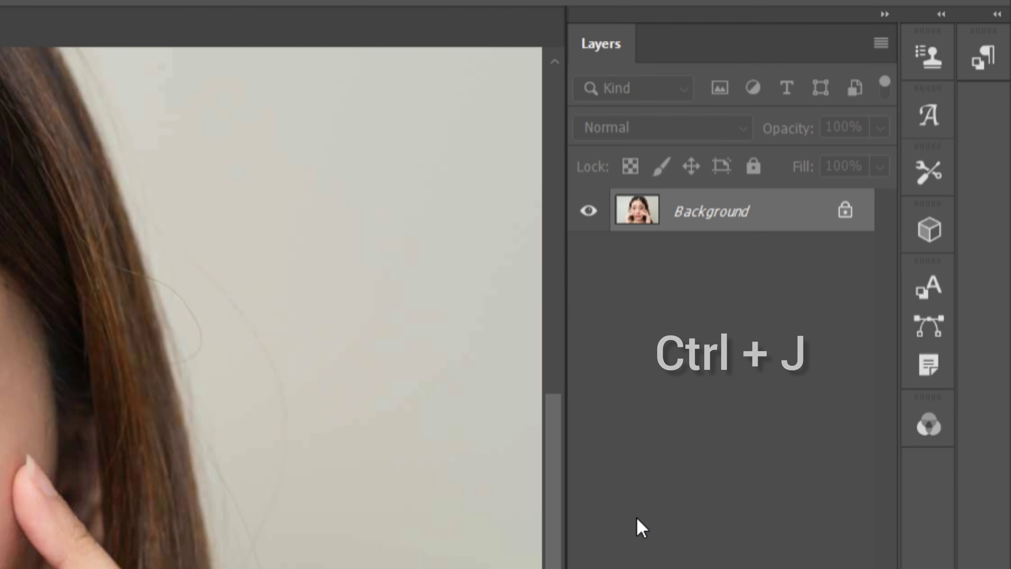
Step: Duplicate the Background layer into Layer 1 and keep Layer 1 selected
key(ctrl+j)
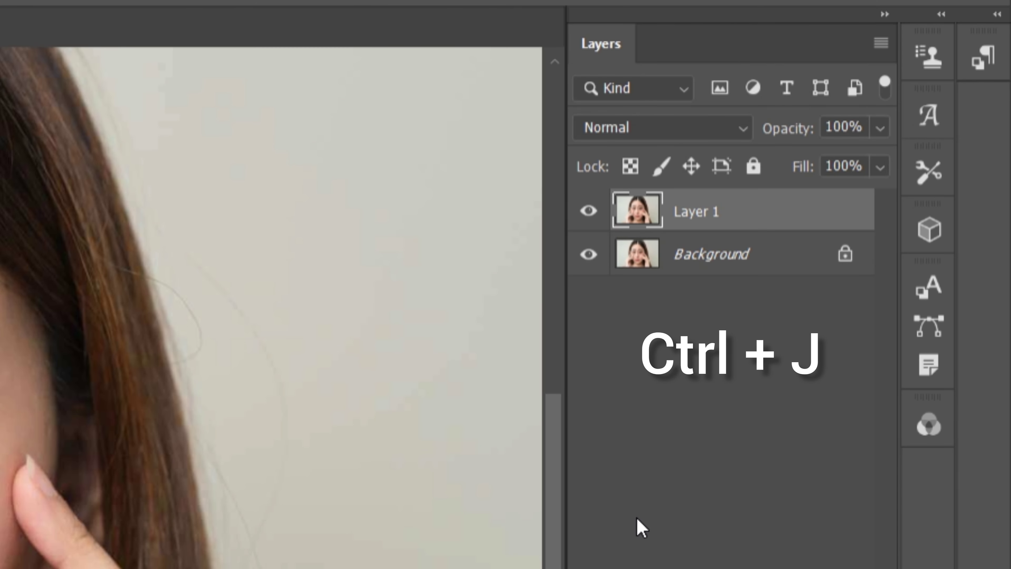
click(739, 260)
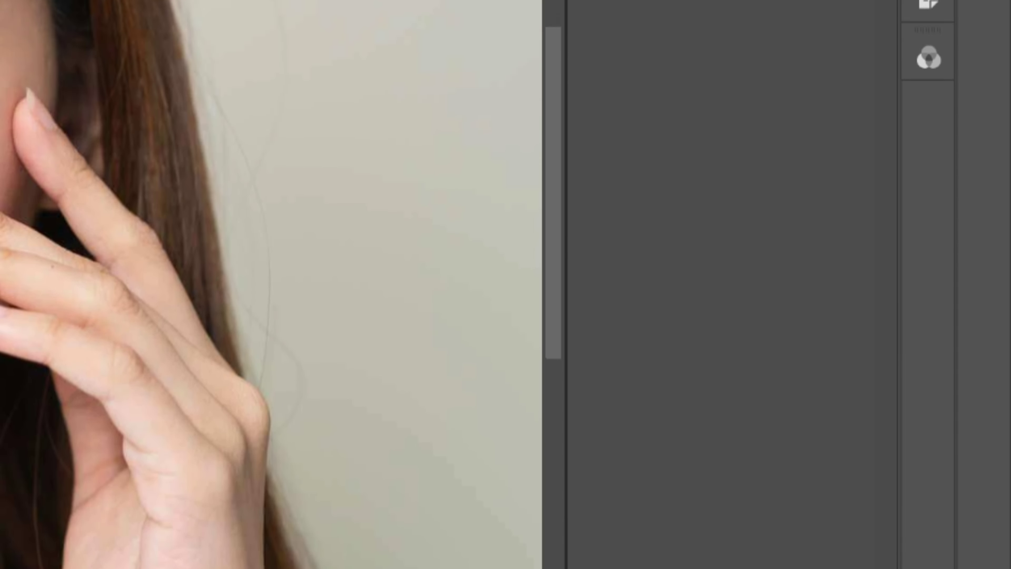
click(780, 215)
Step: Convert Layer 1 to a smart object for smart filters
click(219, 14)
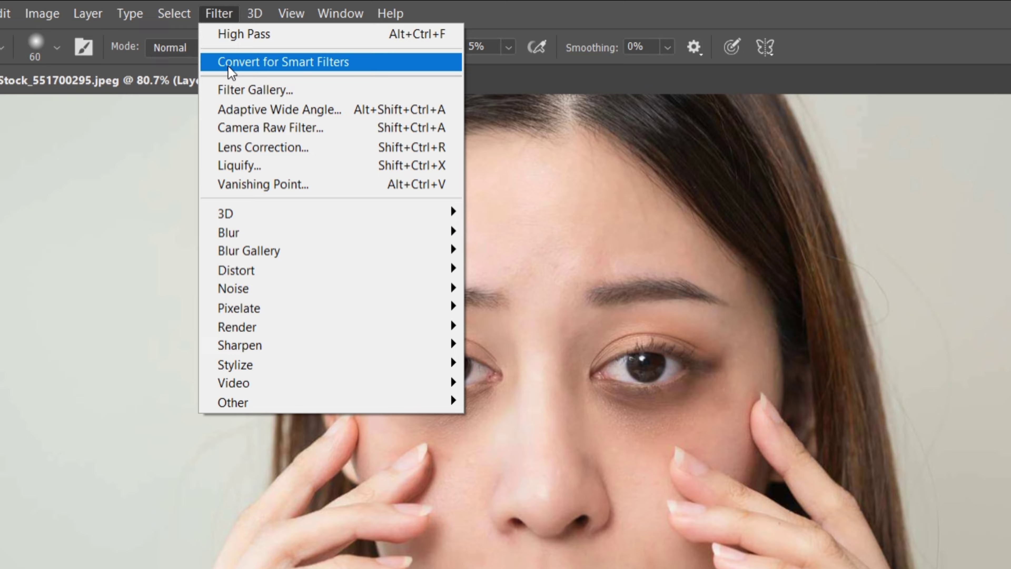
click(231, 64)
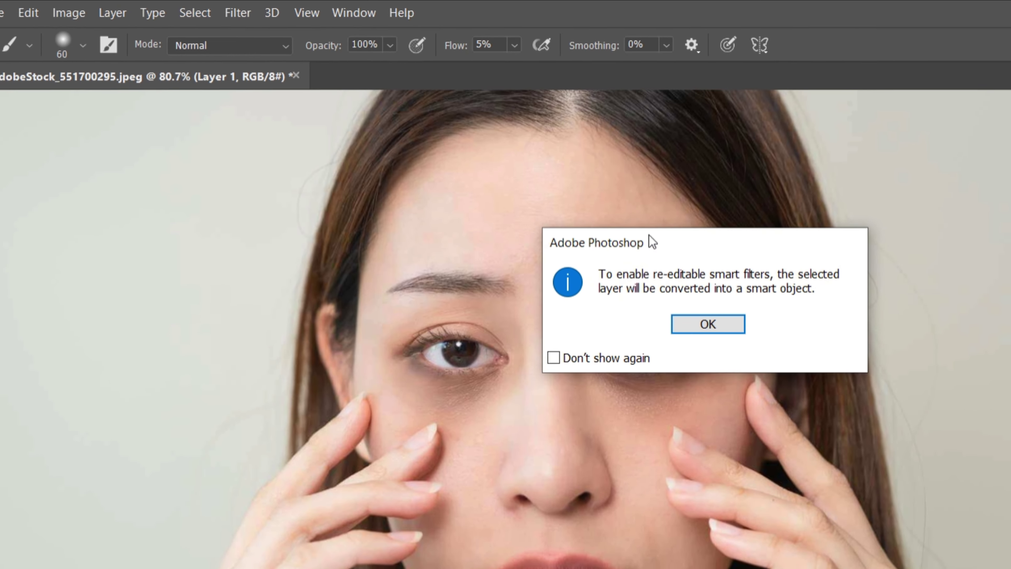
click(707, 324)
Step: Apply a High Pass smart filter to Layer 1 with a 4.7-pixel radius
click(215, 13)
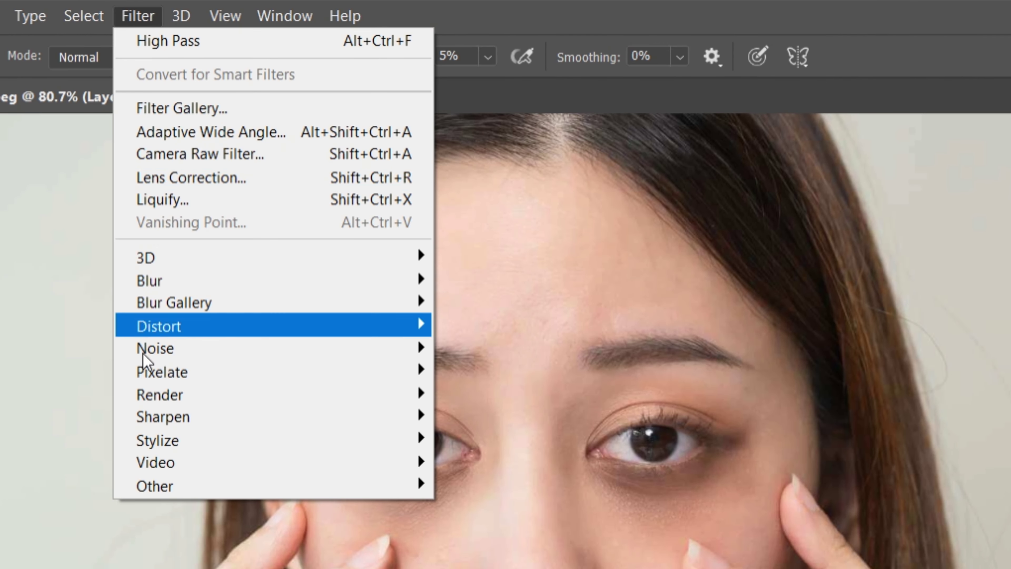
mouse_move(155, 486)
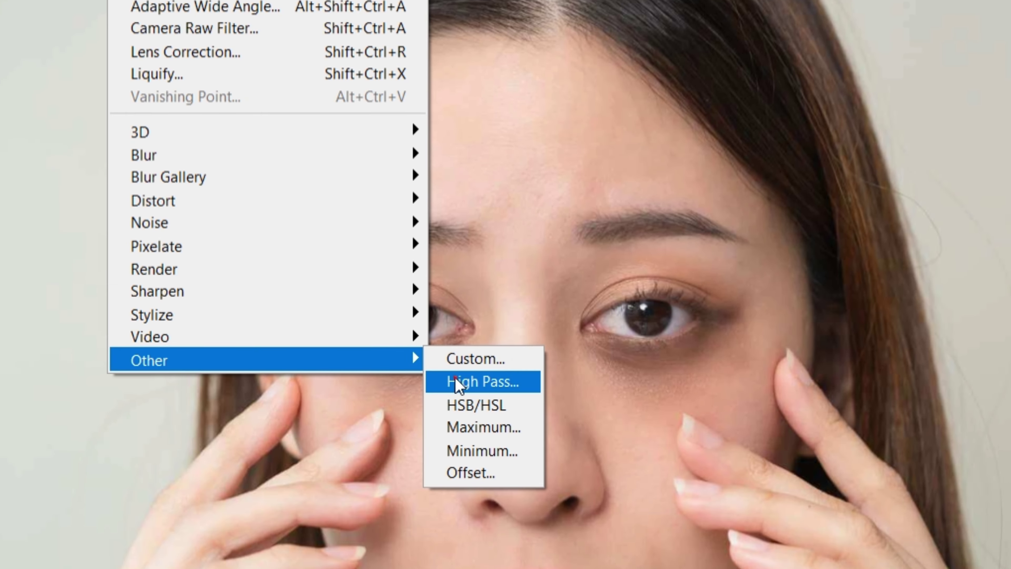
click(462, 508)
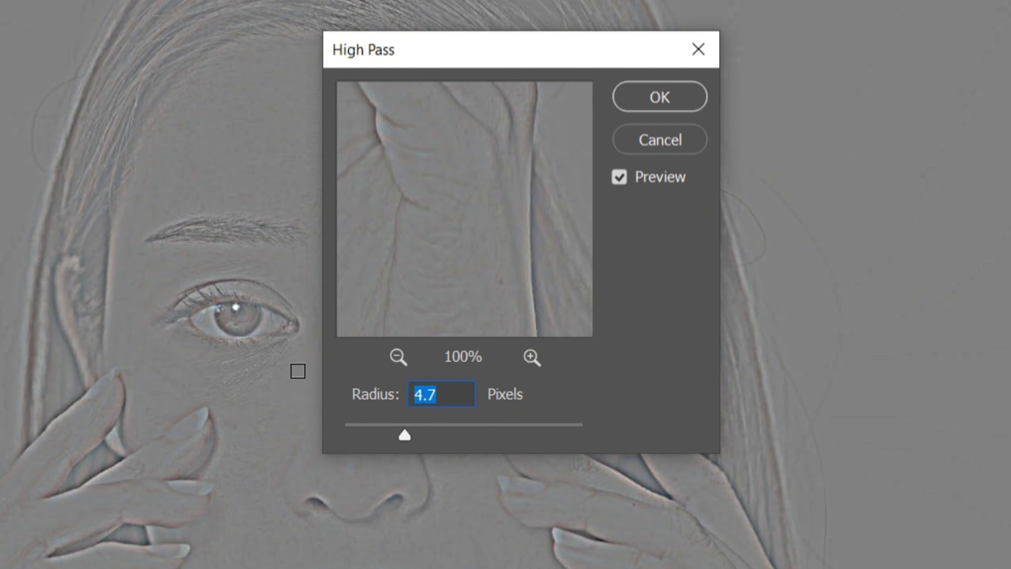
drag(457, 396, 414, 394)
click(691, 99)
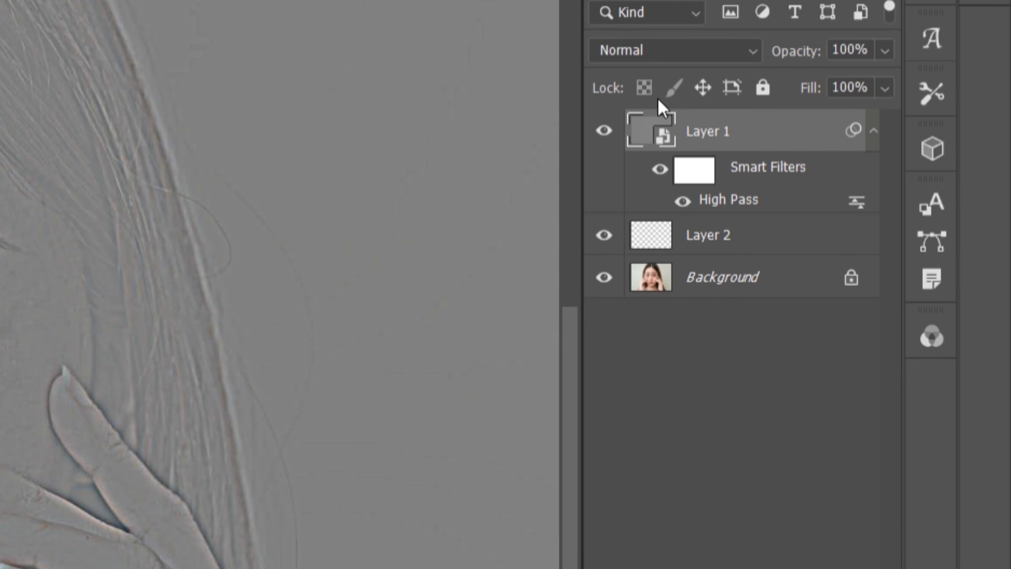
Step: Set Layer 1 to Overlay, clip it to Layer 2, and select Layer 2 for painting
click(667, 59)
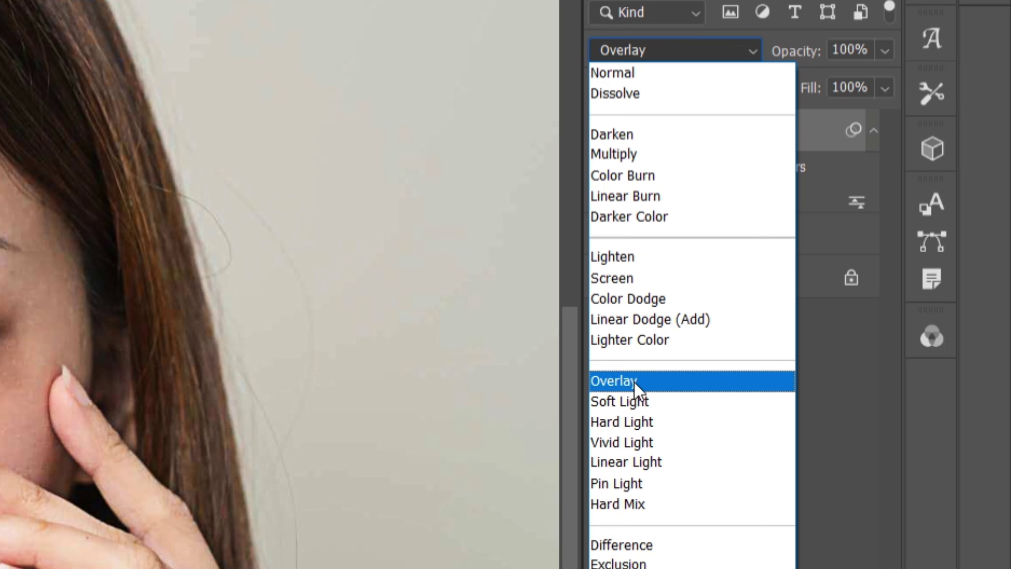
click(636, 383)
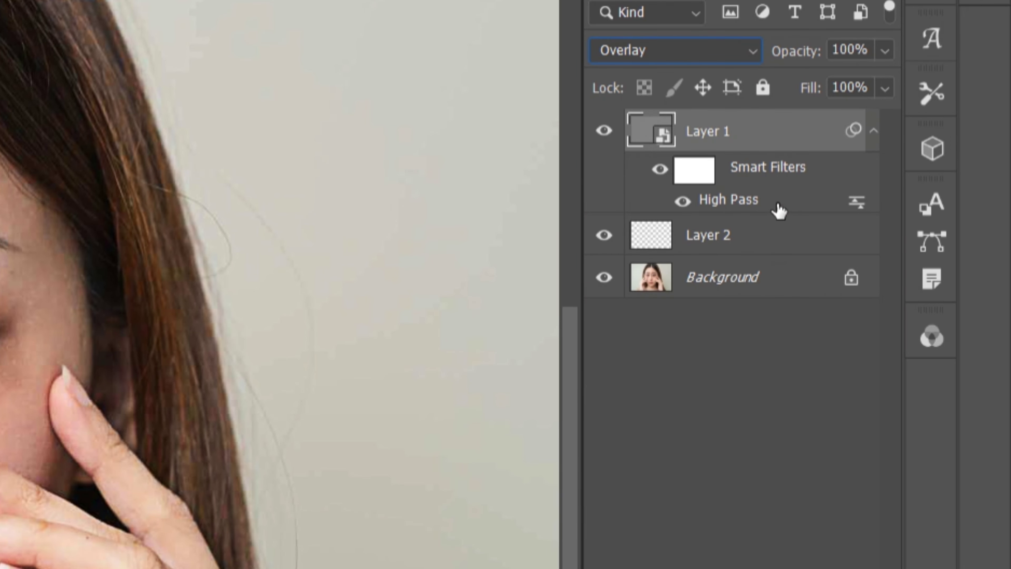
alt+click(772, 217)
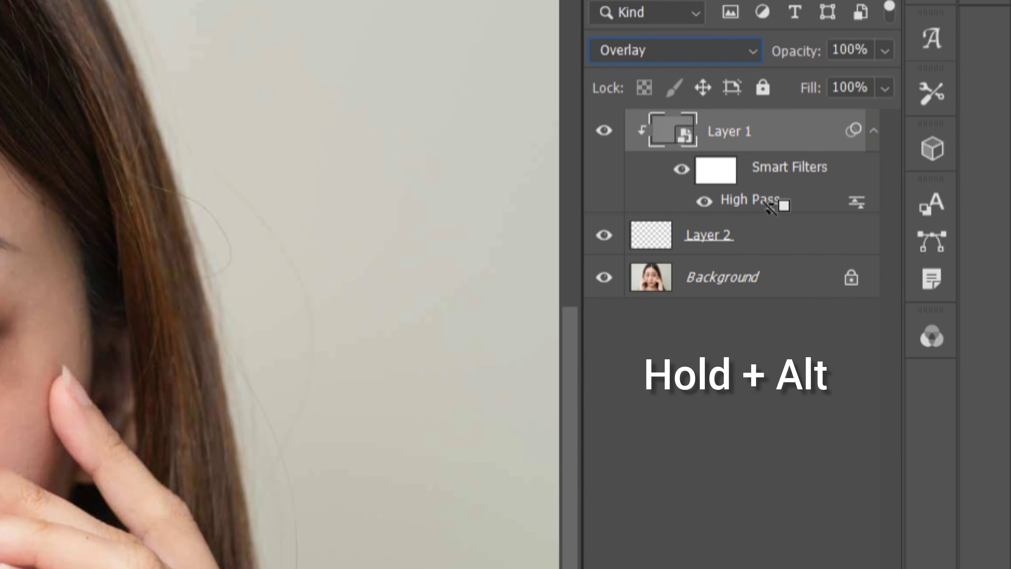
click(790, 255)
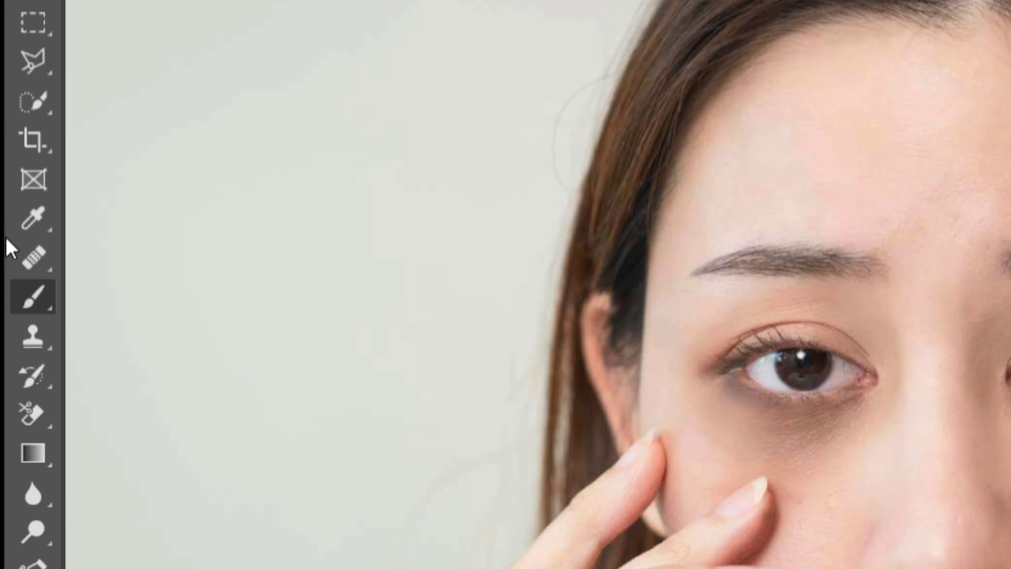
Step: Set the Eyedropper to sample Current & Below with a 5 by 5 Average
click(40, 224)
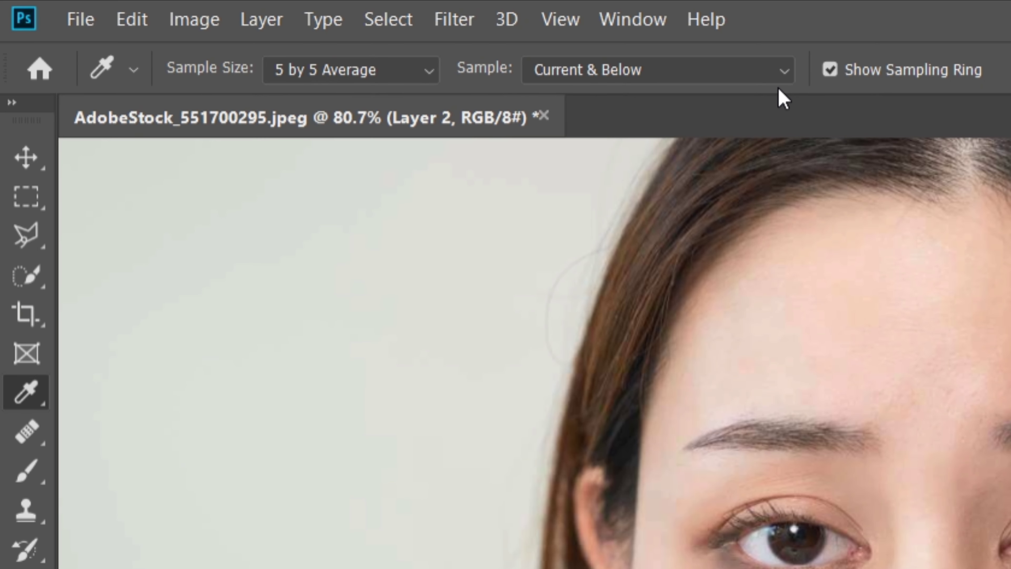
click(780, 76)
click(776, 132)
click(382, 71)
click(369, 139)
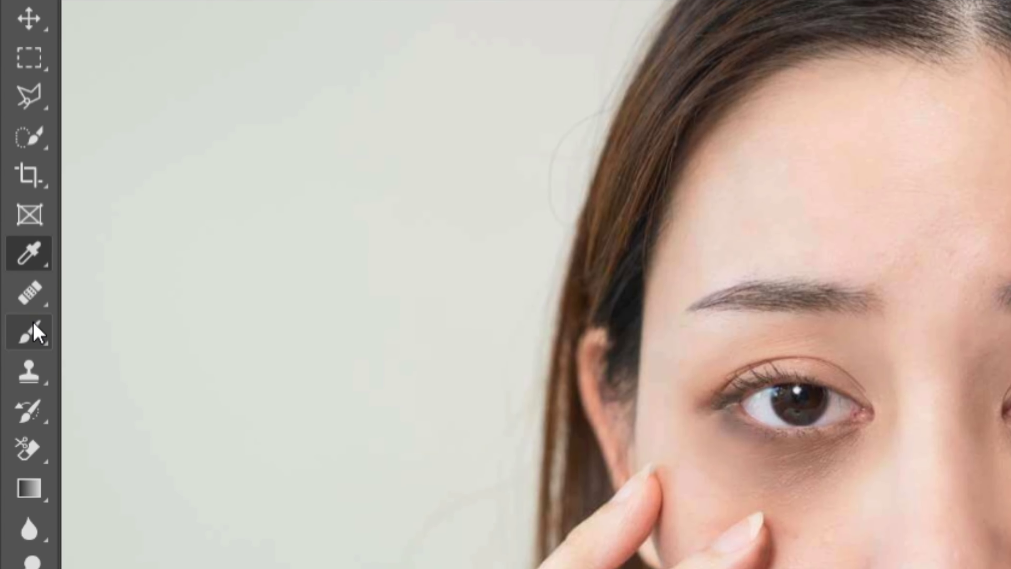
Step: Switch to the Brush Tool at 5% flow and 100% opacity
right_click(32, 332)
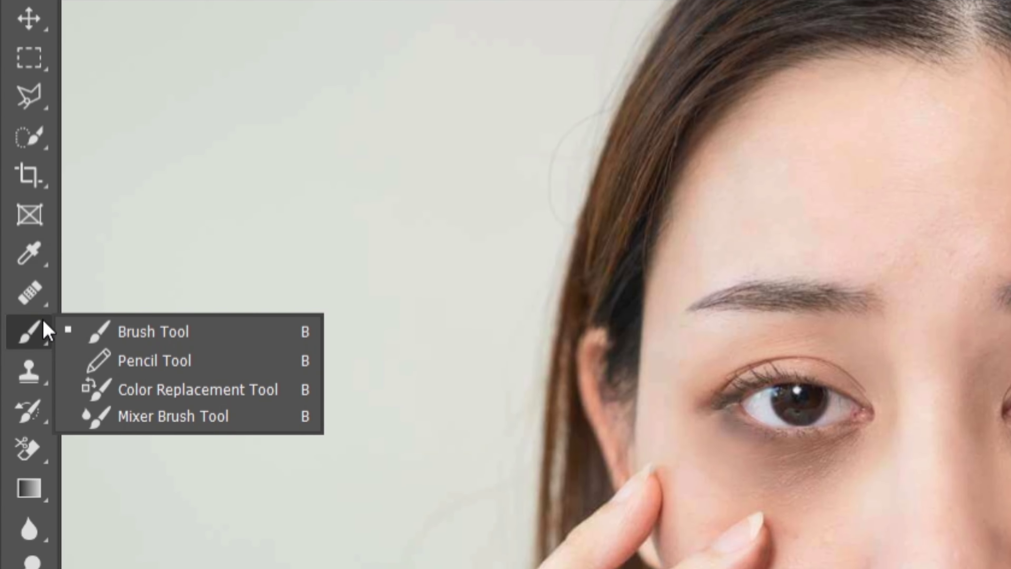
click(151, 333)
text(5)
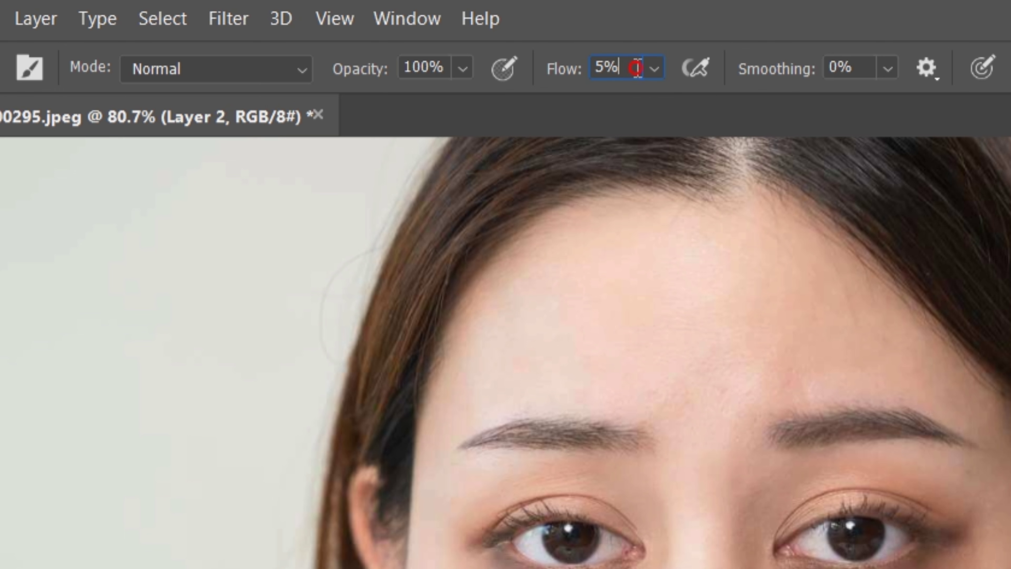
key(Return)
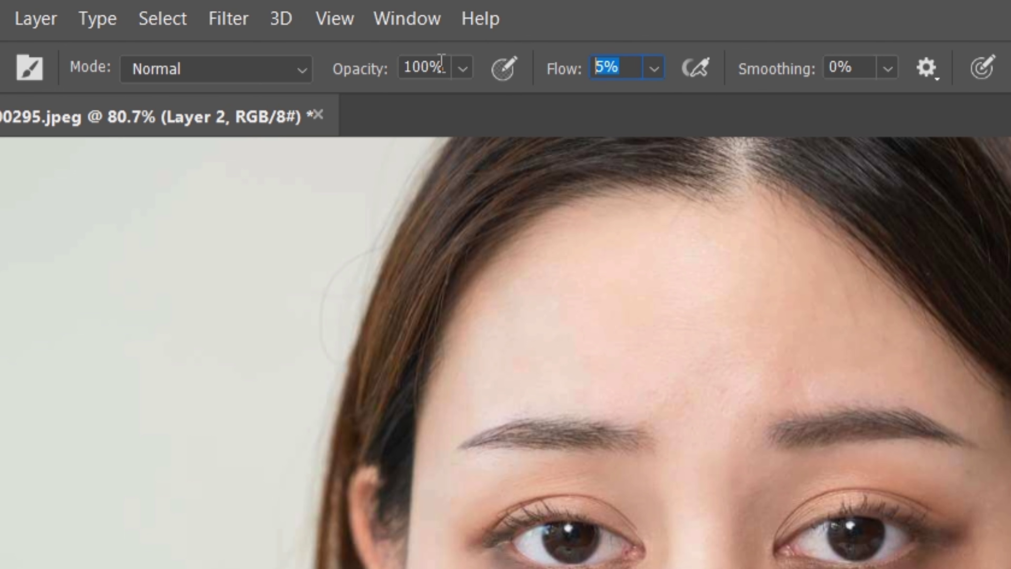
drag(444, 66, 404, 65)
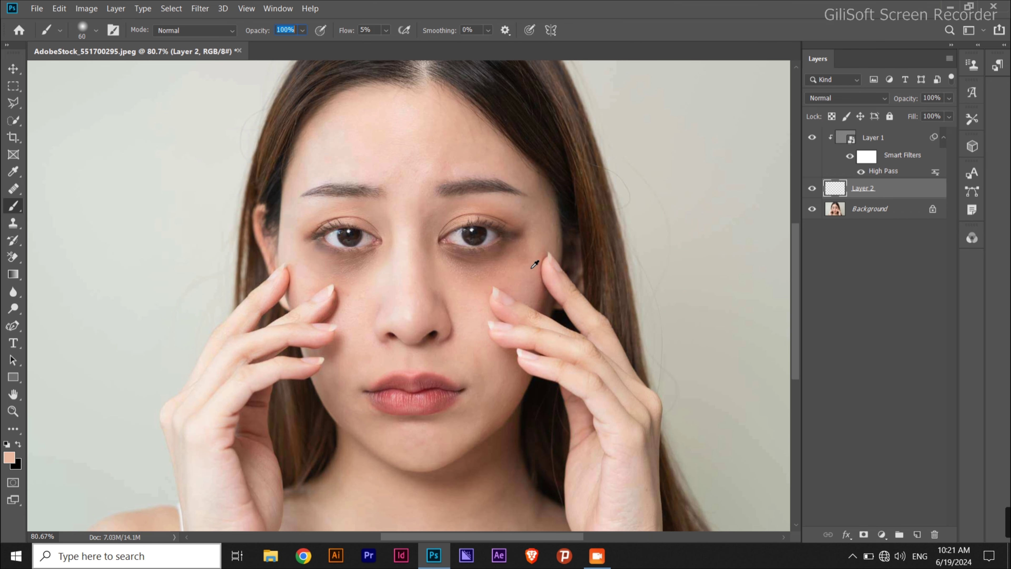
Step: Shrink the brush, sample cheek skin, and paint over the dark circle under the right eye
scroll(460, 284, up, 3)
scroll(467, 280, up, 3)
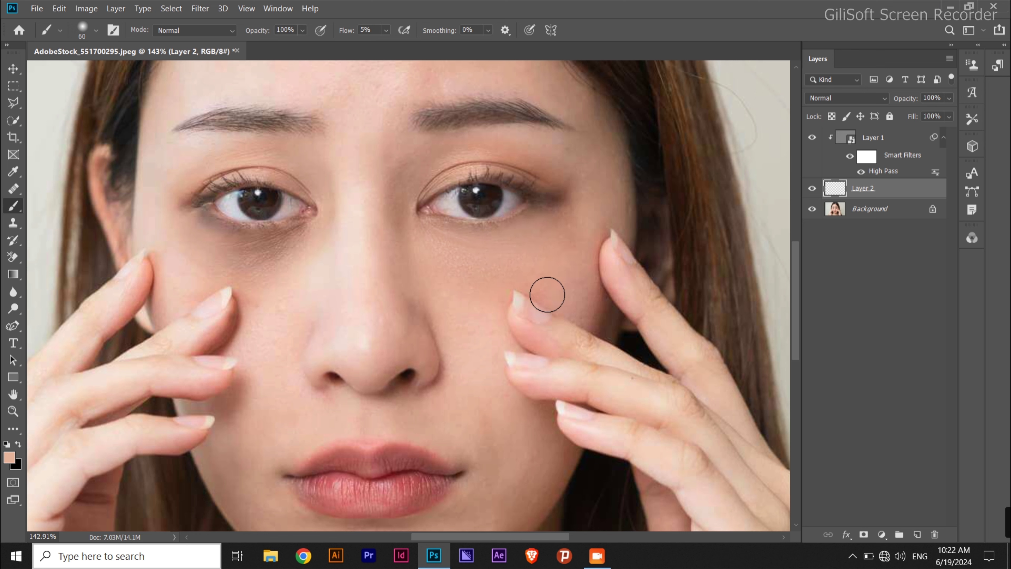
key(bracketleft)
key(bracketleft)
key(bracketleft)
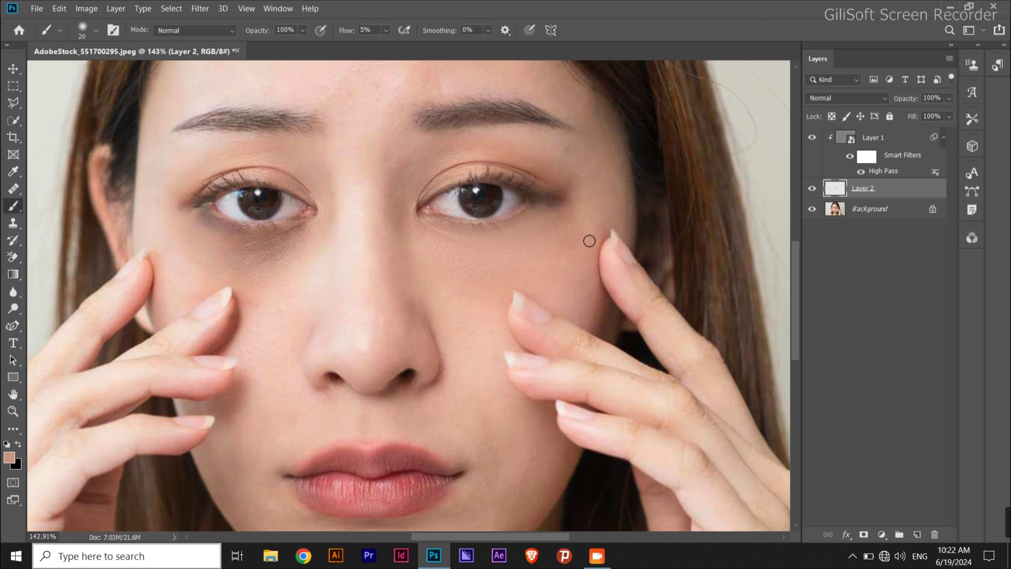
scroll(572, 256, down, 2)
scroll(469, 269, down, 2)
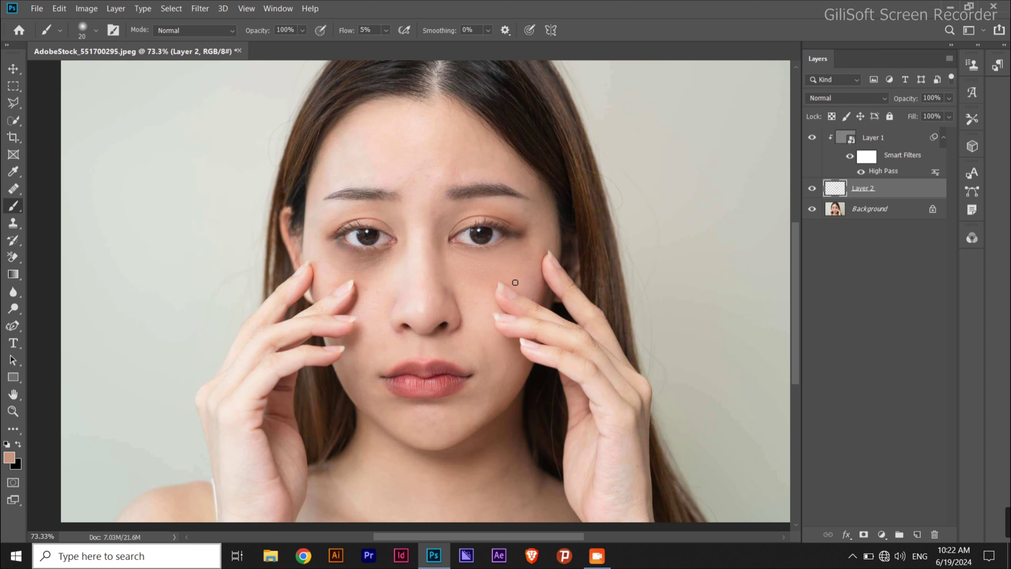
scroll(515, 280, down, 1)
scroll(503, 293, up, 2)
scroll(498, 291, up, 3)
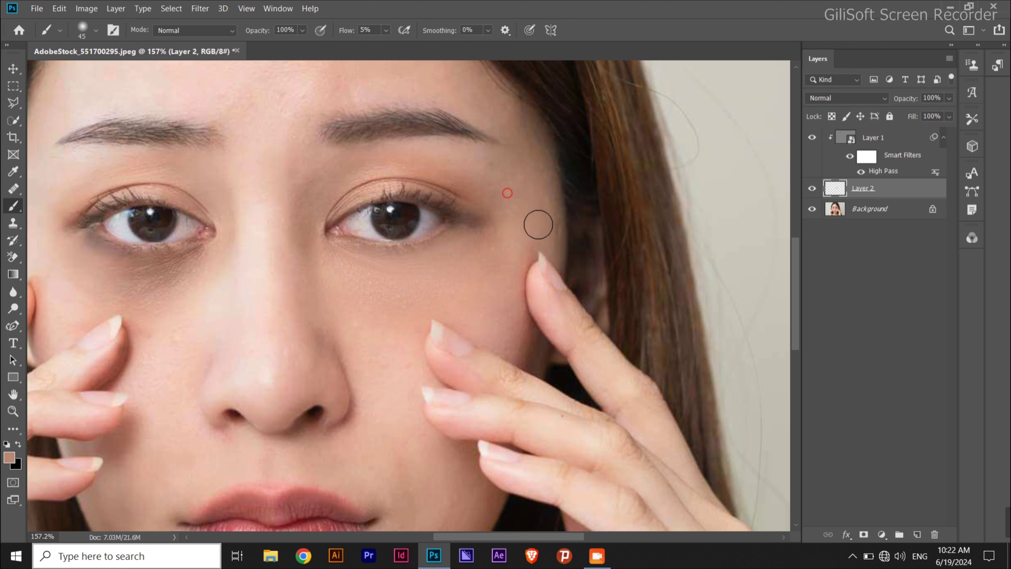
alt+click(473, 259)
mouse_move(473, 259)
mouse_down()
mouse_move(489, 226)
mouse_move(498, 267)
mouse_up()
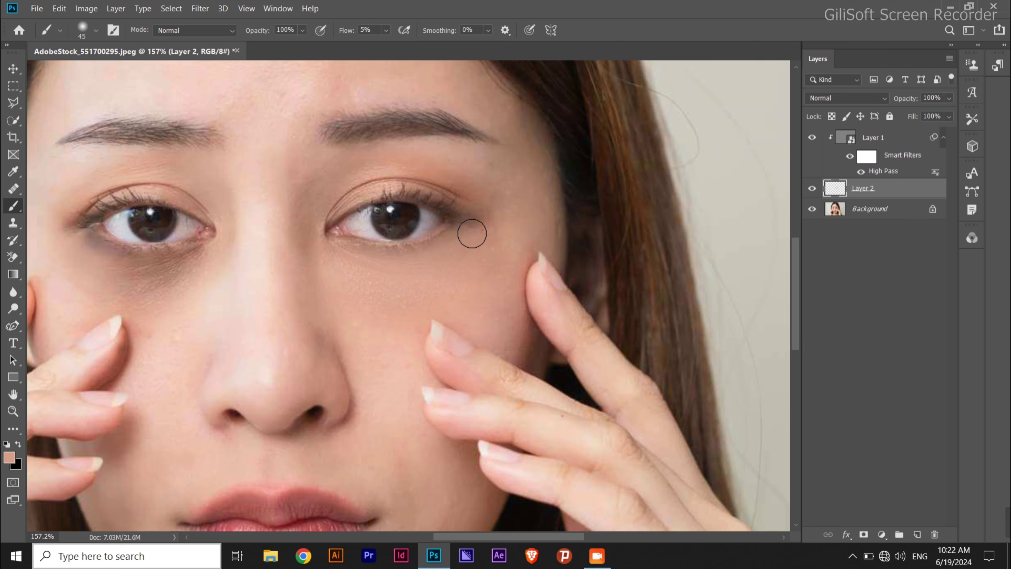
Step: Resample cheek skin and paint it softly over the upper cheek below the right eye
scroll(348, 310, down, 3)
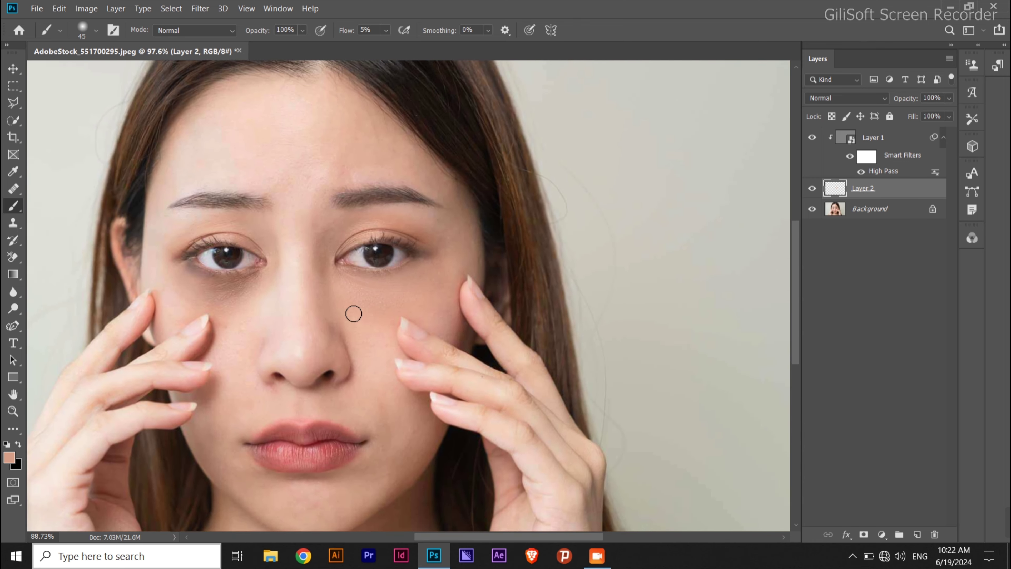
drag(311, 332, 420, 323)
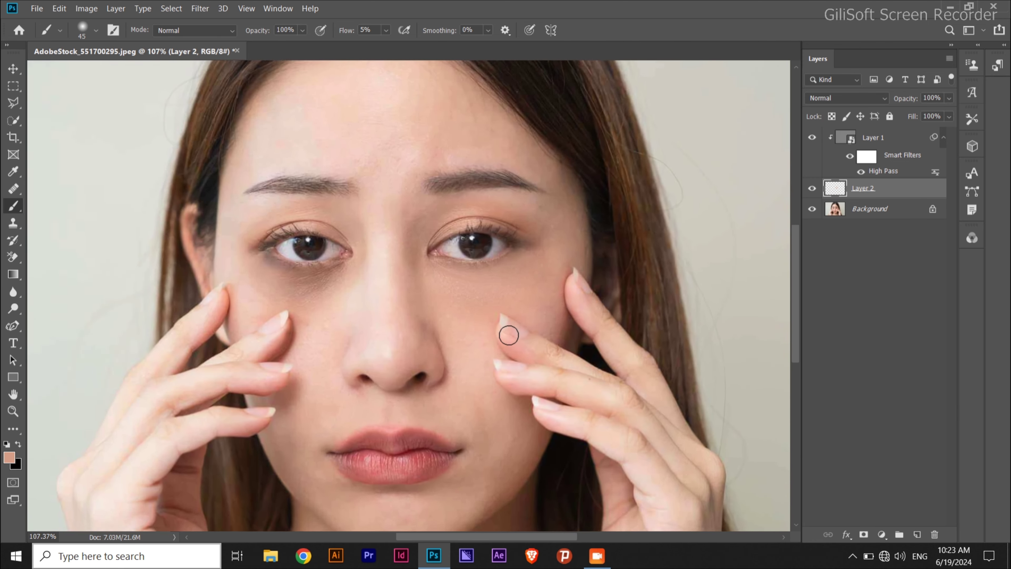
scroll(461, 326, up, 3)
alt+click(455, 285)
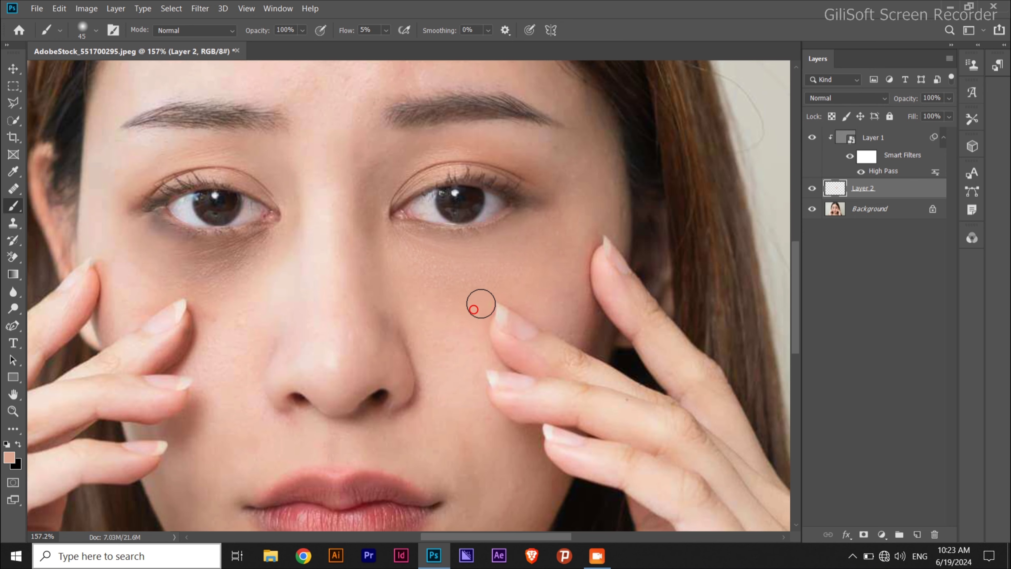
mouse_move(472, 321)
mouse_down()
mouse_move(483, 303)
mouse_move(543, 316)
mouse_move(512, 296)
mouse_move(578, 330)
mouse_move(481, 354)
mouse_up()
key(ctrl+minus)
key(ctrl+minus)
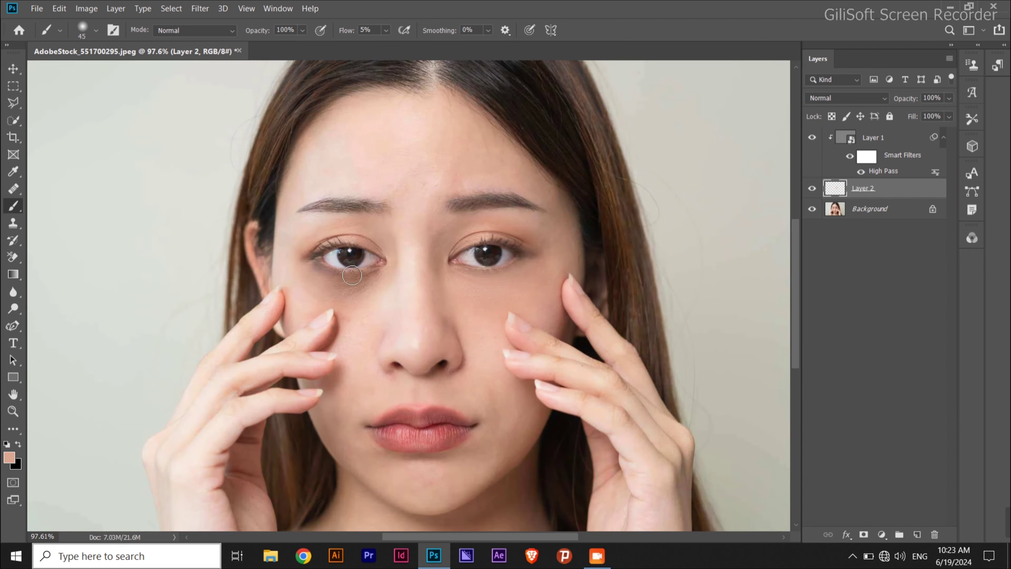
scroll(432, 324, up, 3)
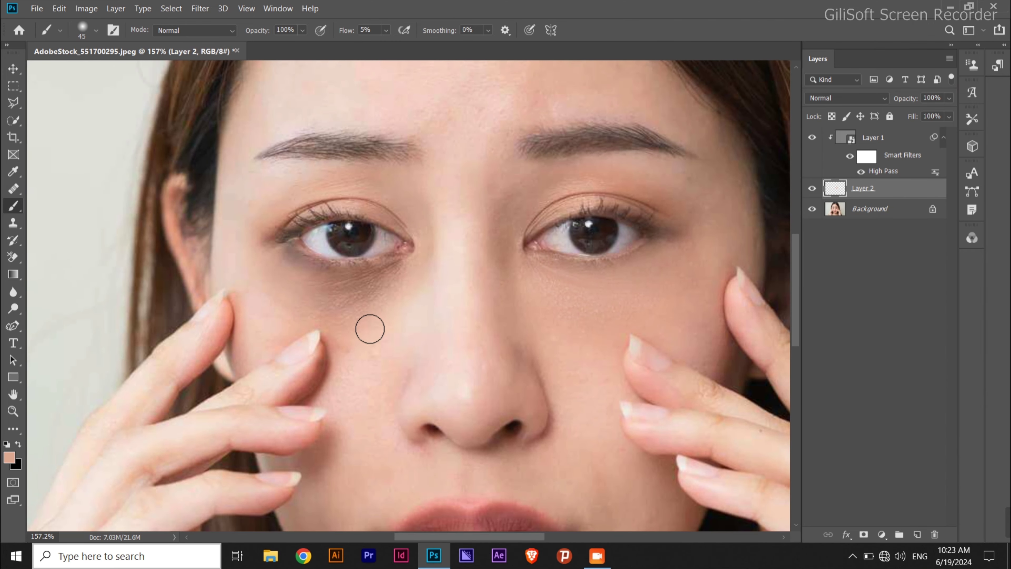
Step: Sample nearby skin tone and paint over the dark circle under the left eye
alt+click(374, 307)
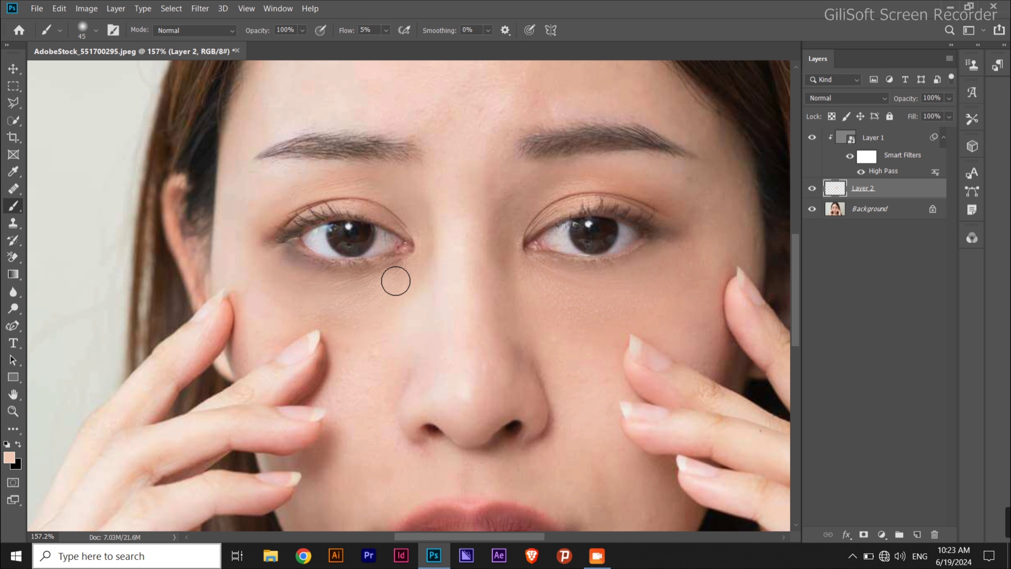
alt+click(368, 289)
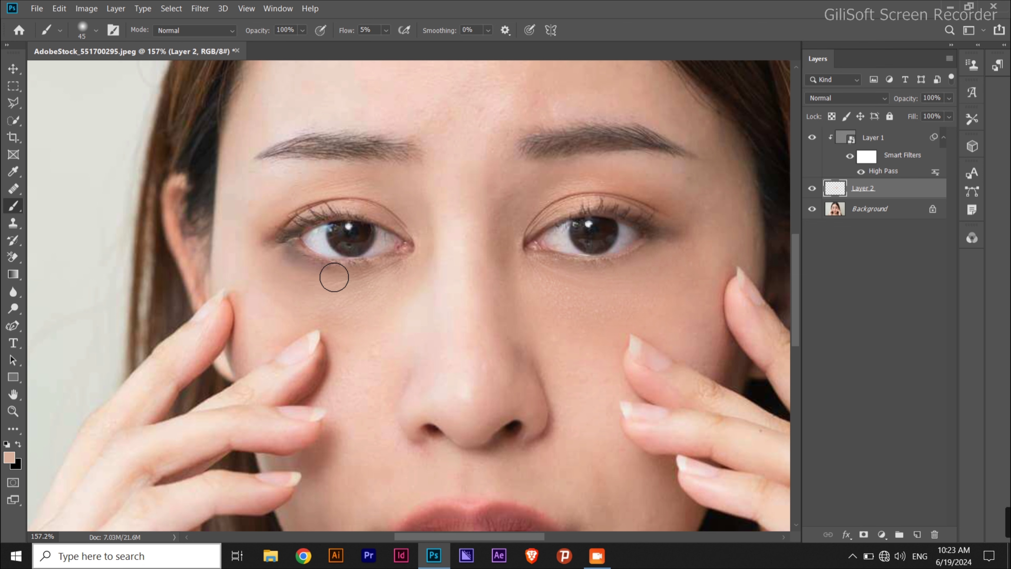
drag(334, 278, 401, 267)
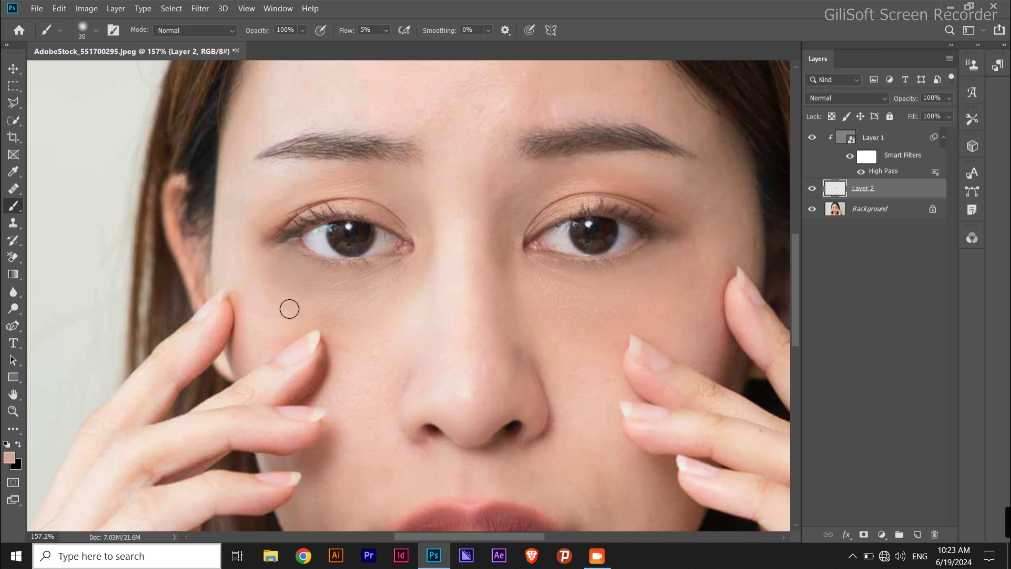
scroll(418, 357, down, 3)
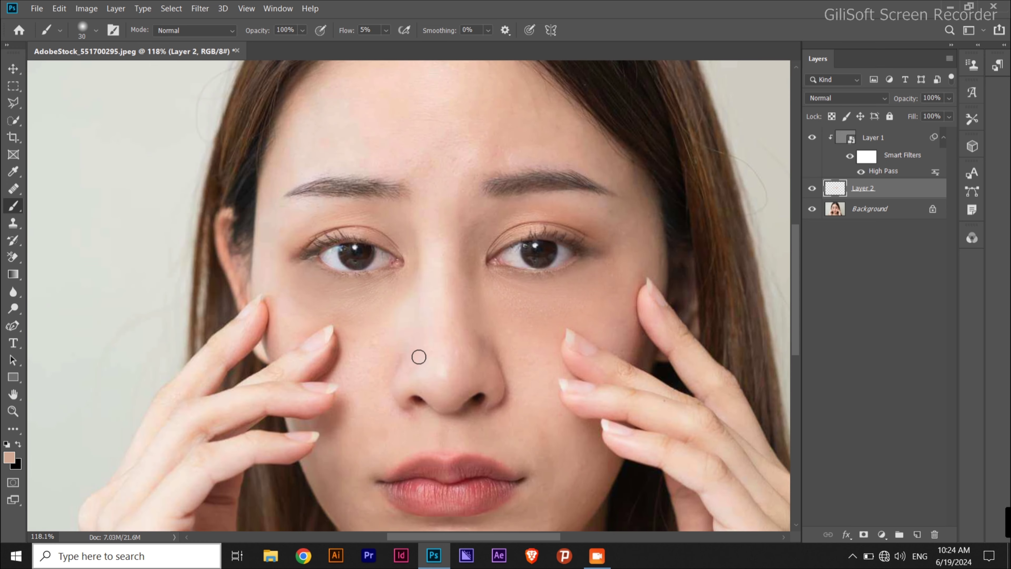
scroll(280, 300, up, 3)
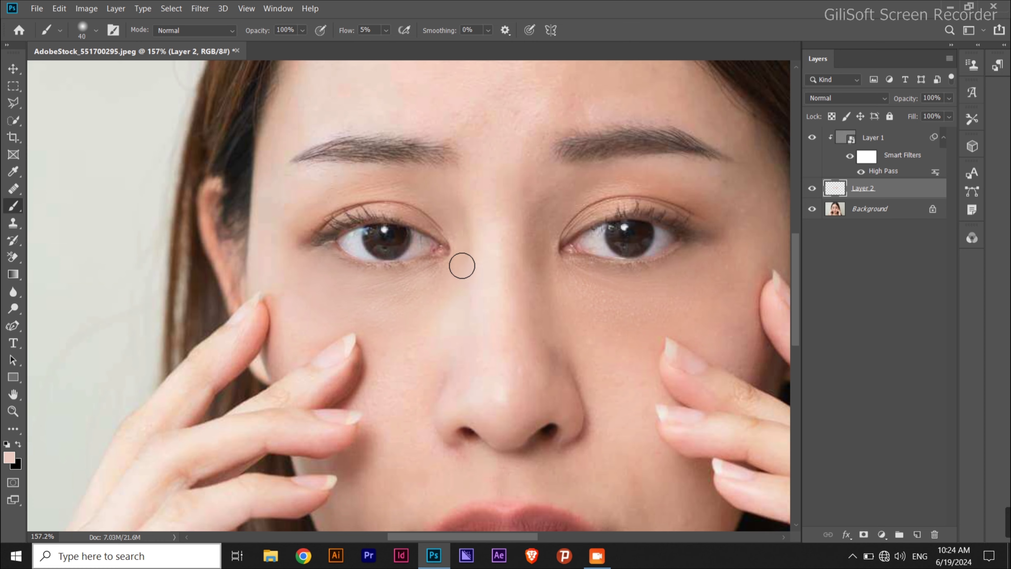
scroll(425, 371, down, 3)
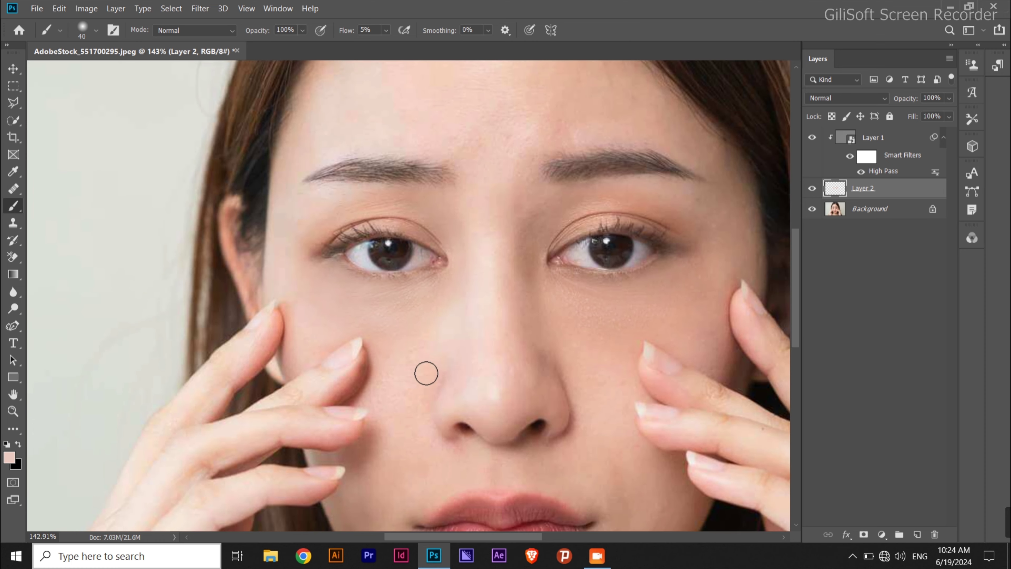
scroll(485, 372, down, 1)
scroll(501, 362, up, 2)
scroll(502, 357, up, 1)
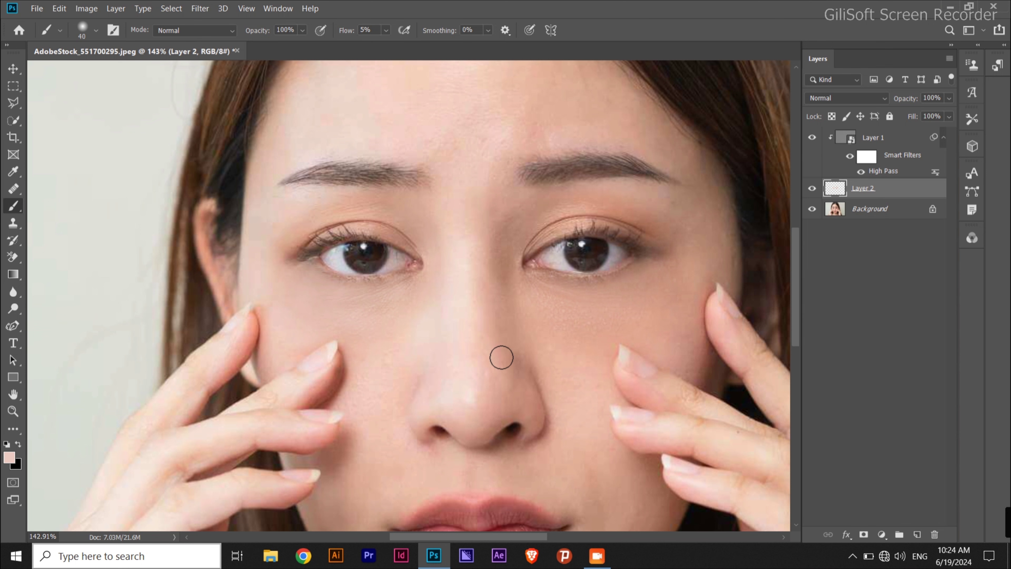
Step: Resample darker and lighter skin tones and brush out the remaining shadow under the left eye
alt+click(511, 297)
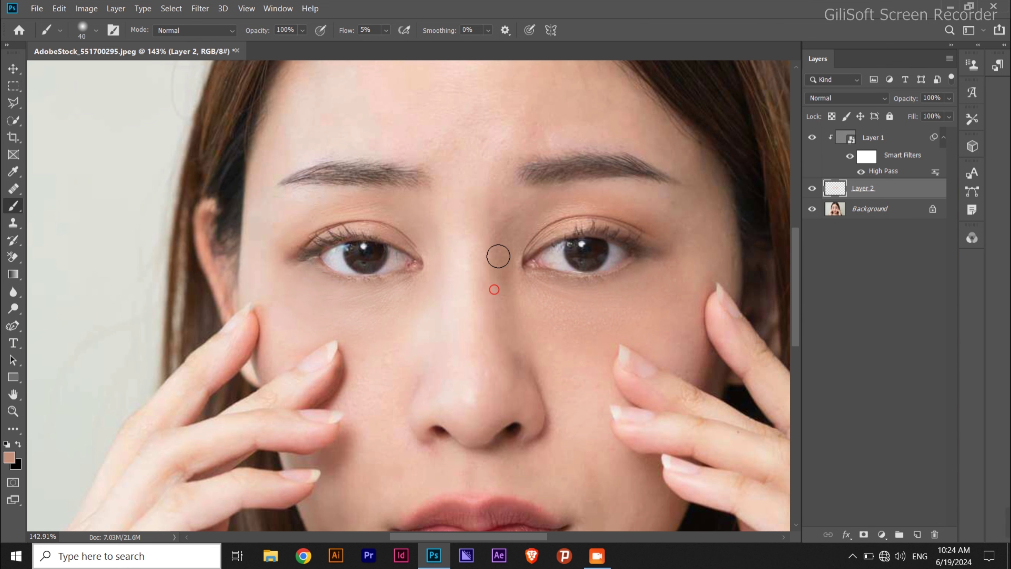
alt+click(474, 266)
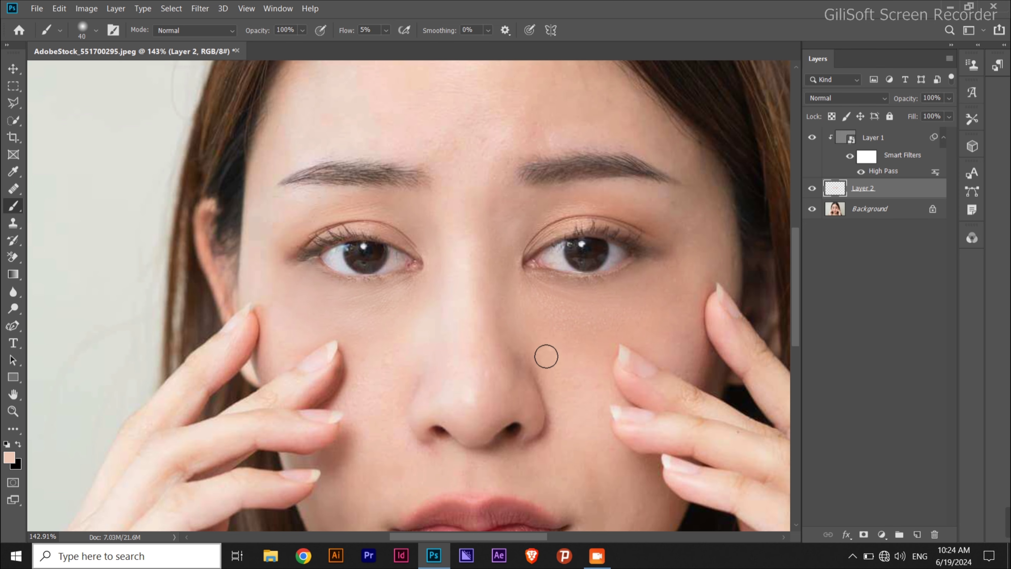
scroll(545, 354, down, 2)
scroll(548, 354, down, 2)
scroll(543, 356, up, 2)
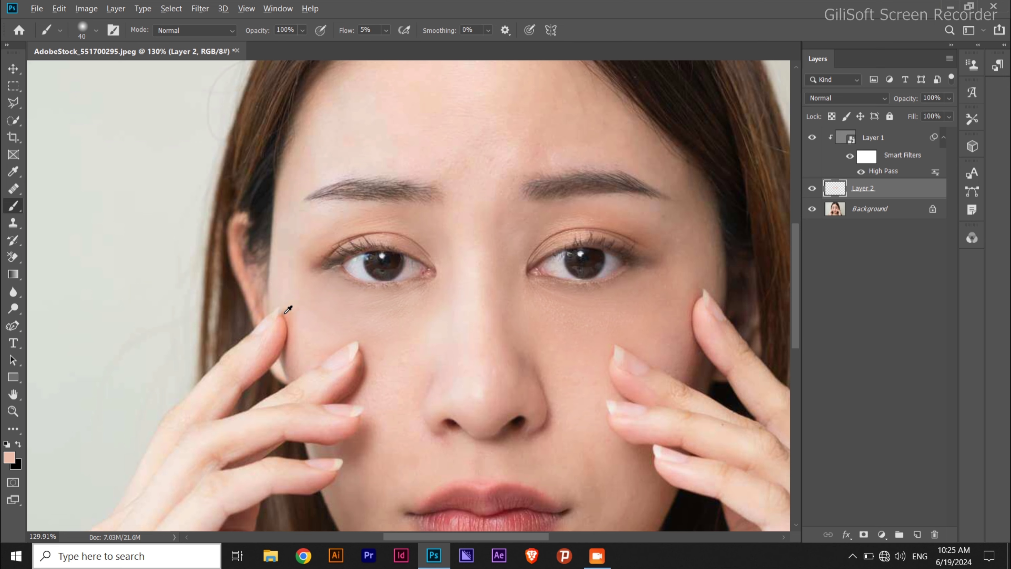
alt+click(379, 379)
scroll(597, 403, down, 1)
scroll(610, 407, down, 1)
scroll(494, 358, down, 1)
scroll(485, 358, down, 1)
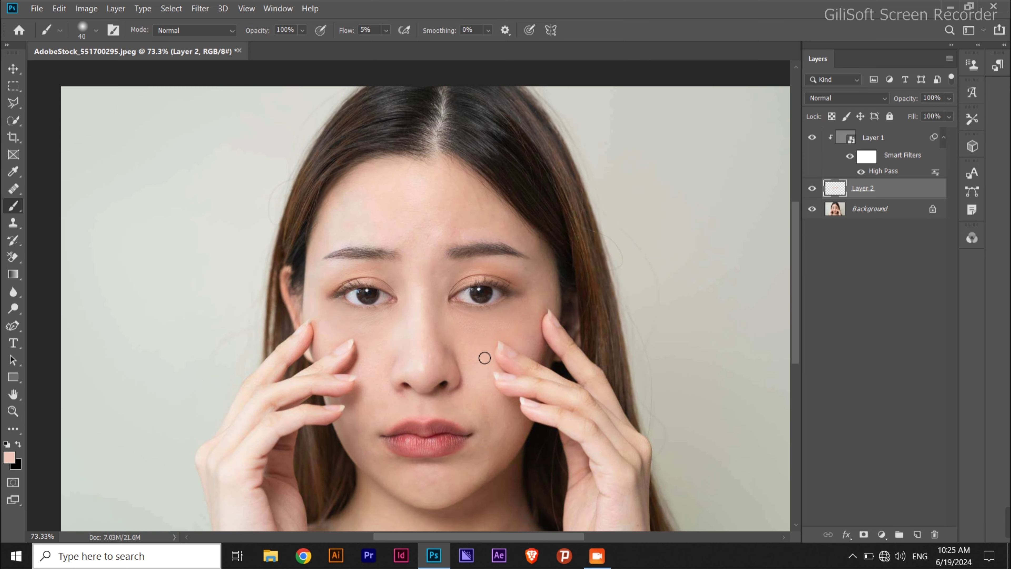
scroll(478, 382, up, 1)
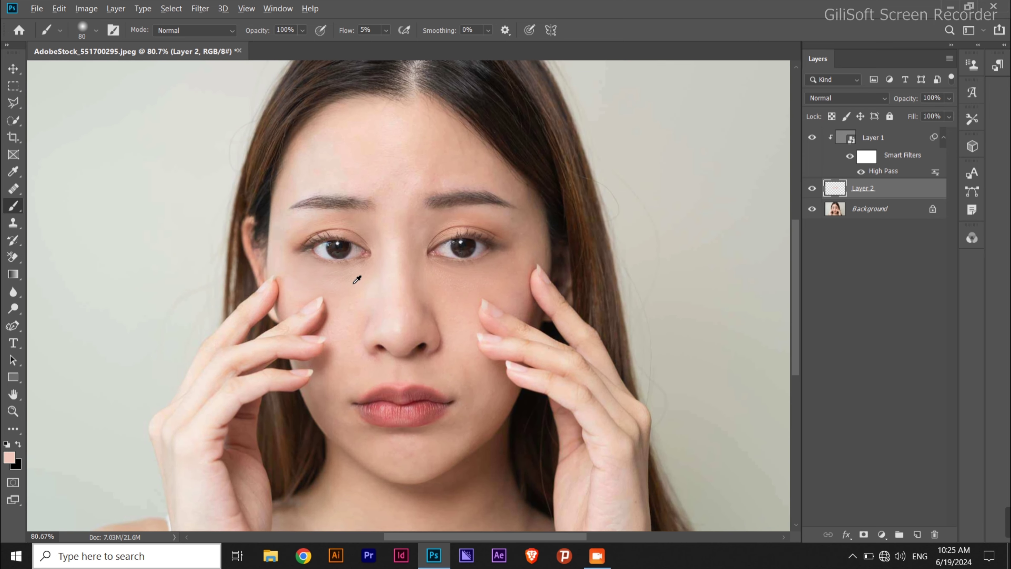
drag(343, 283, 352, 278)
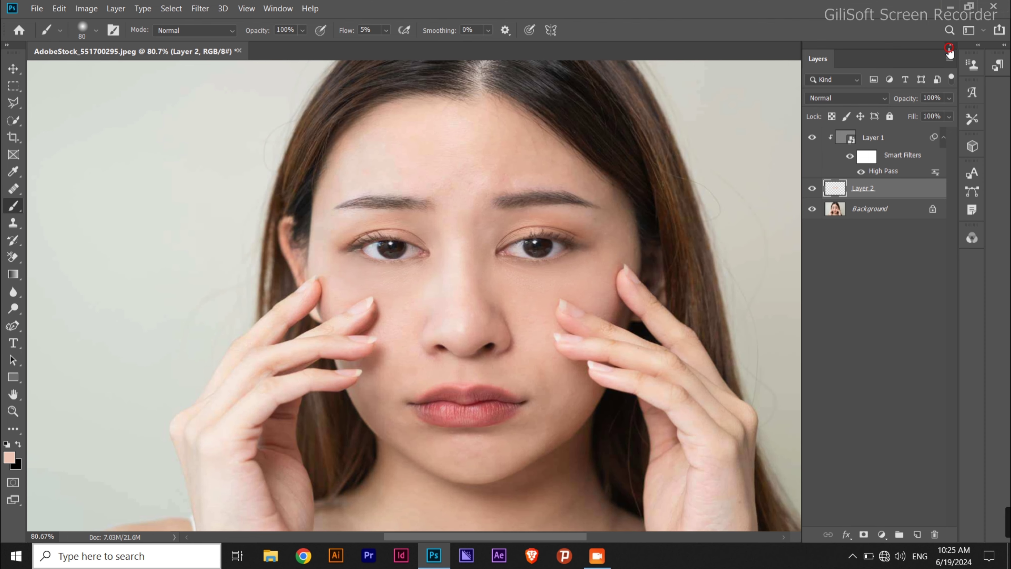
Step: Collapse the Layers panel to an icon and view the finished retouched portrait
click(952, 45)
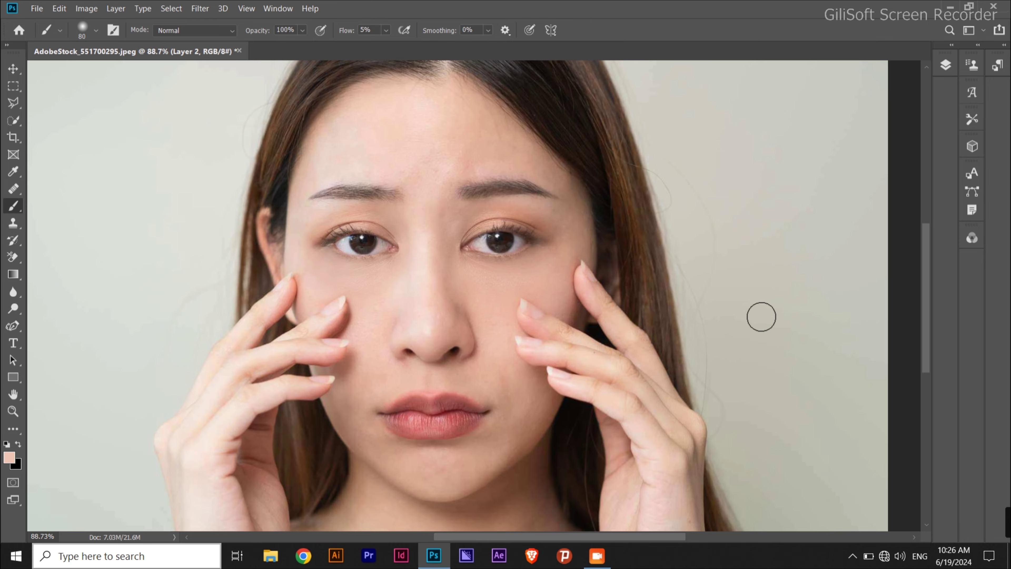
scroll(657, 323, up, 1)
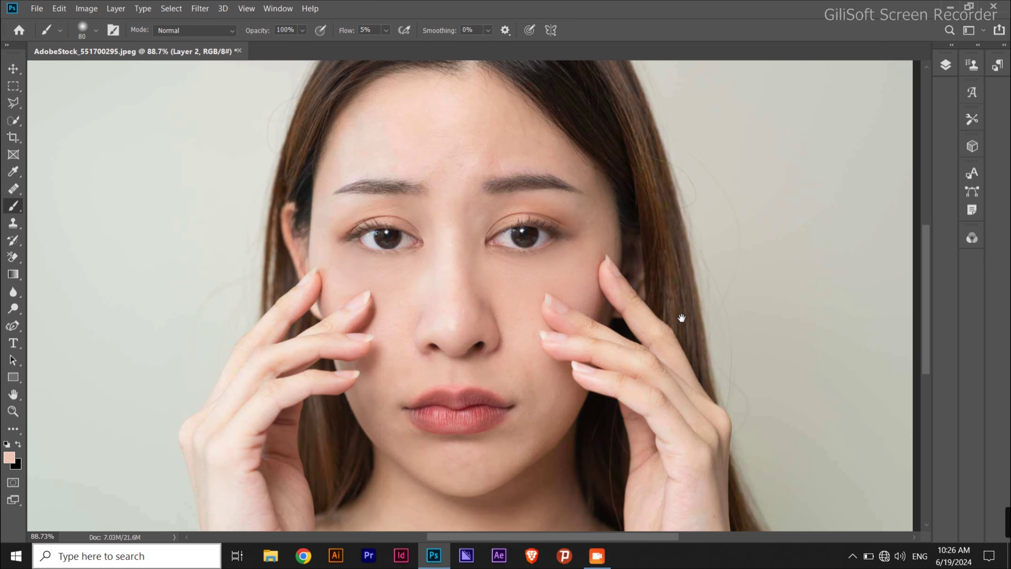
scroll(684, 315, up, 1)
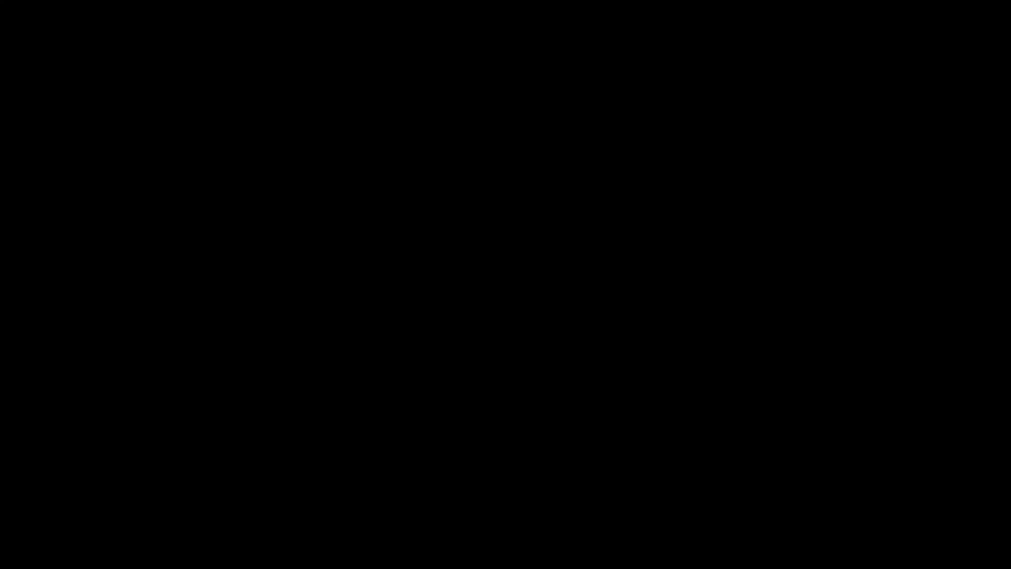